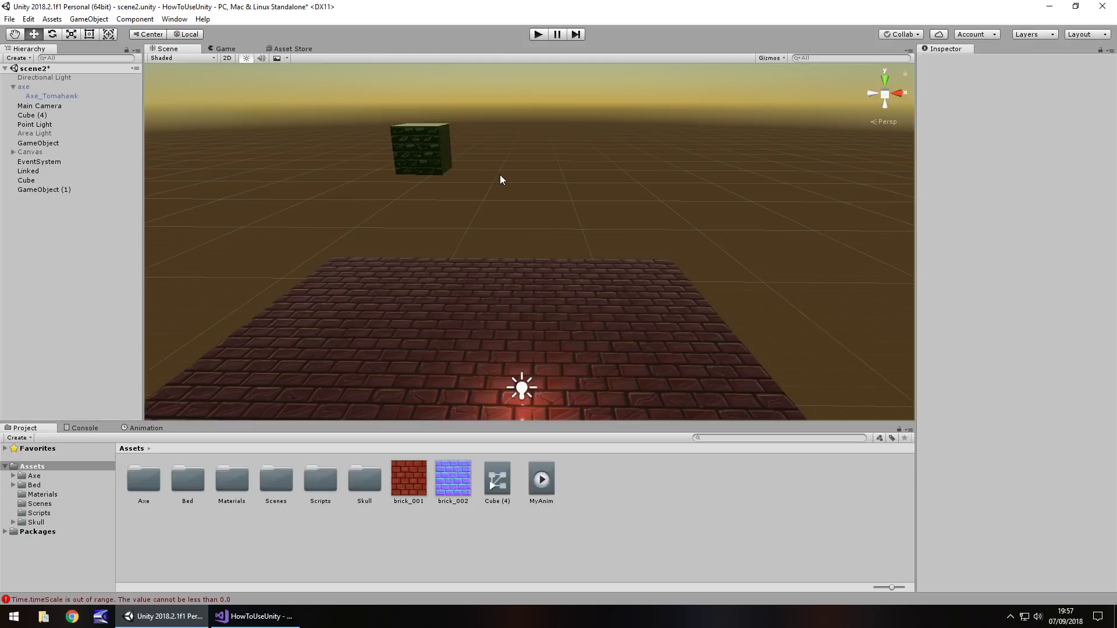
Step: Select the green cube floating above the brick floor to examine its components
click(420, 158)
scroll(447, 159, up, 3)
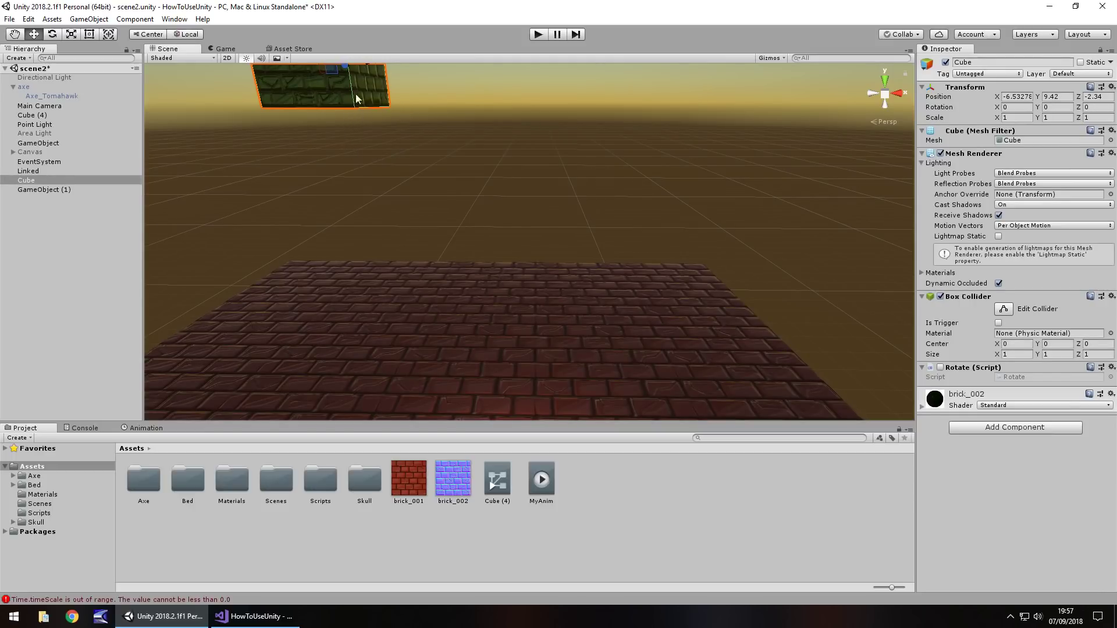
scroll(335, 129, down, 3)
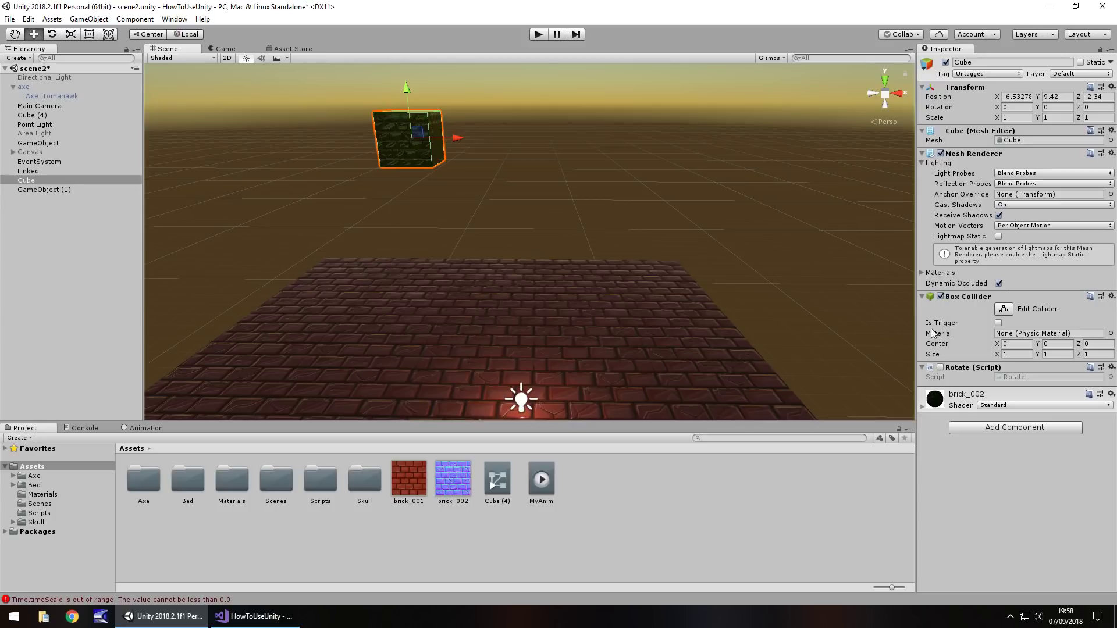
Step: Switch the cube's Box Collider off and back on, and do the same with its Is Trigger option
click(939, 297)
click(941, 297)
click(998, 324)
click(998, 323)
Step: Add a Mesh Collider to the cube and enable its Convex option
click(1013, 429)
click(982, 402)
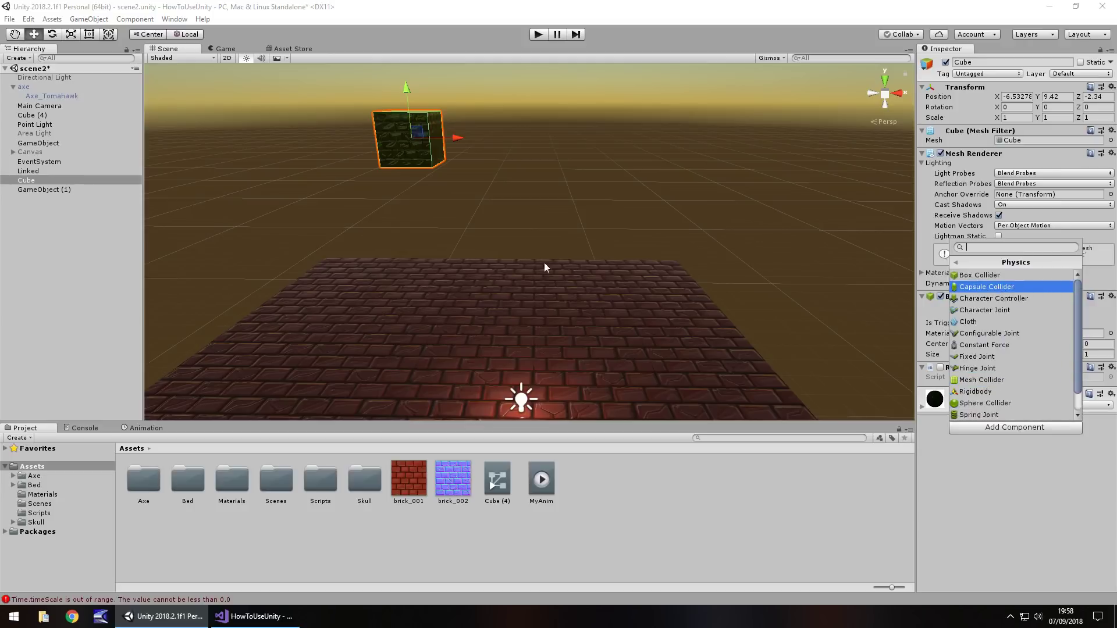
click(969, 380)
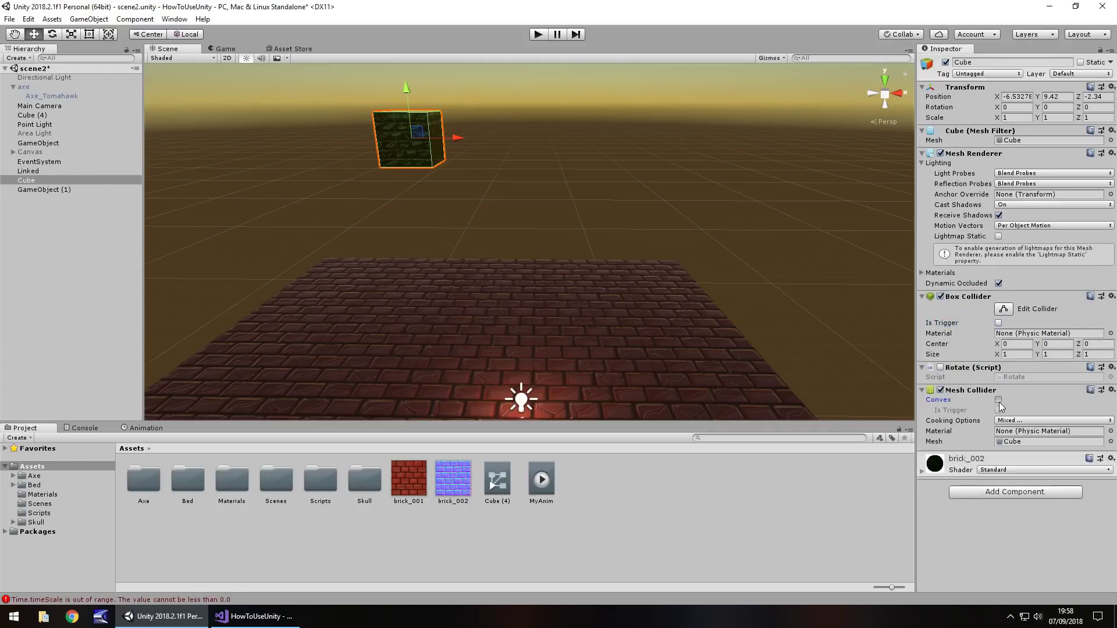
click(999, 401)
middle_drag(408, 134, 525, 228)
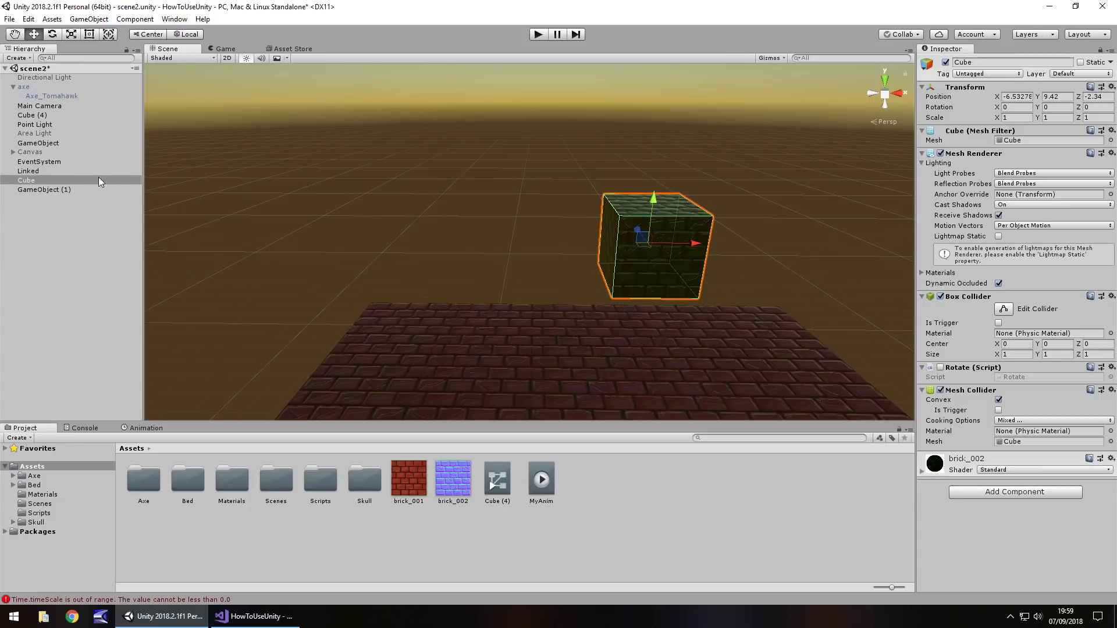
Step: Activate the axe object in the scene and focus the view on it
click(22, 86)
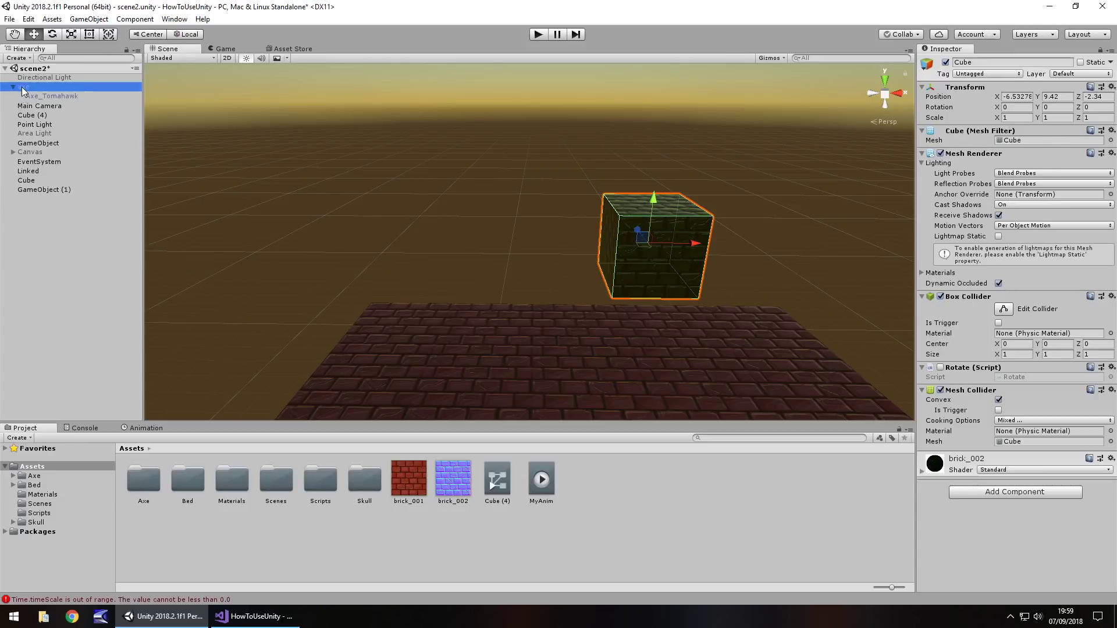
click(945, 62)
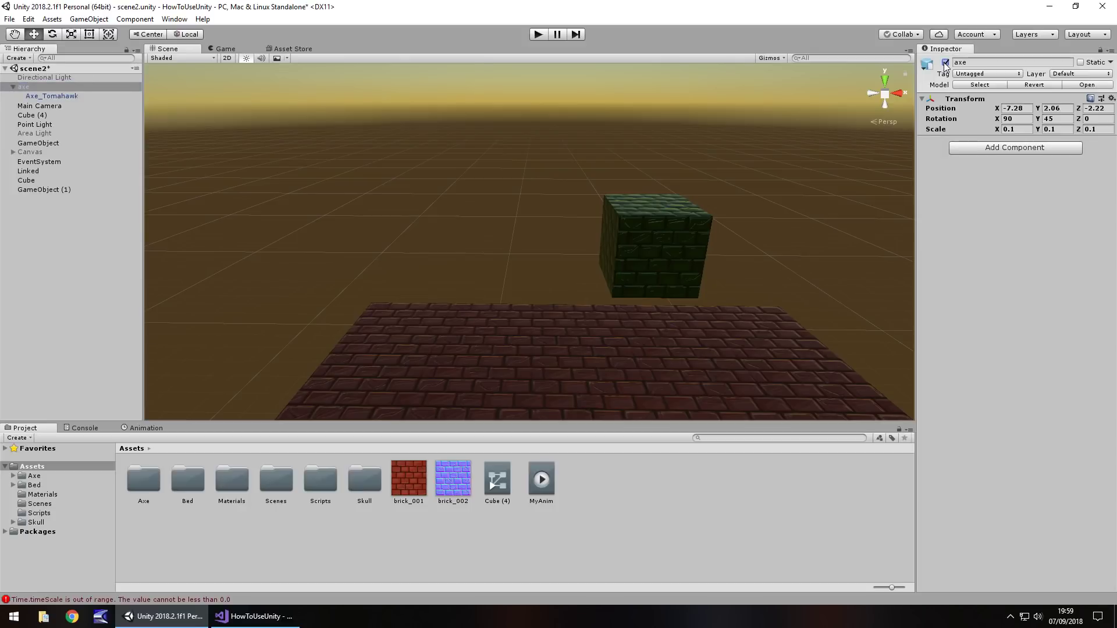
double_click(34, 86)
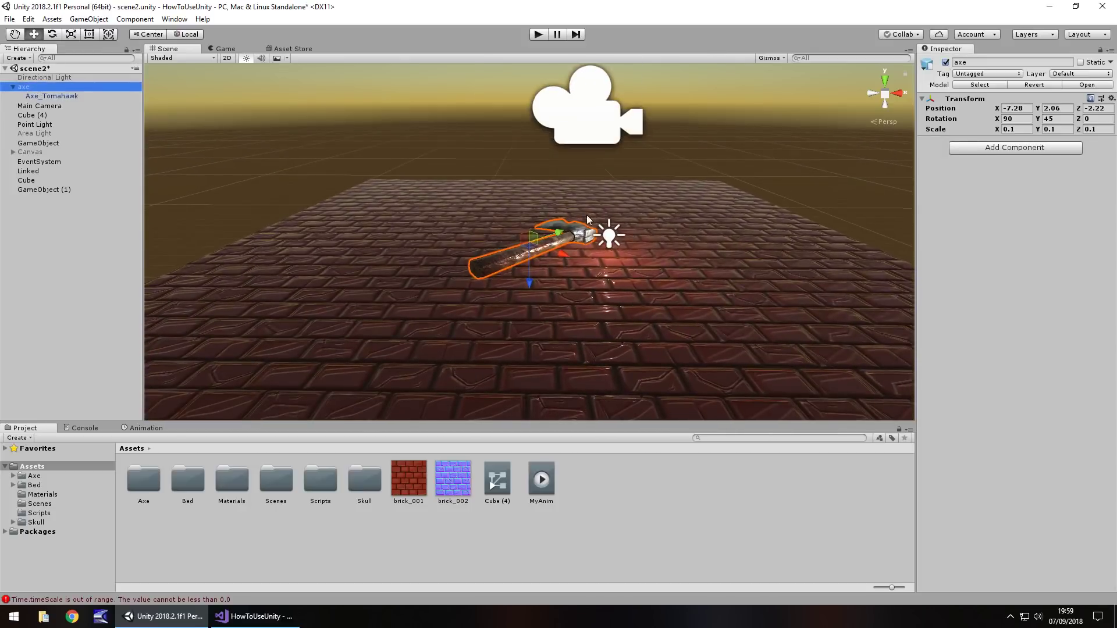
alt+drag(478, 235, 576, 274)
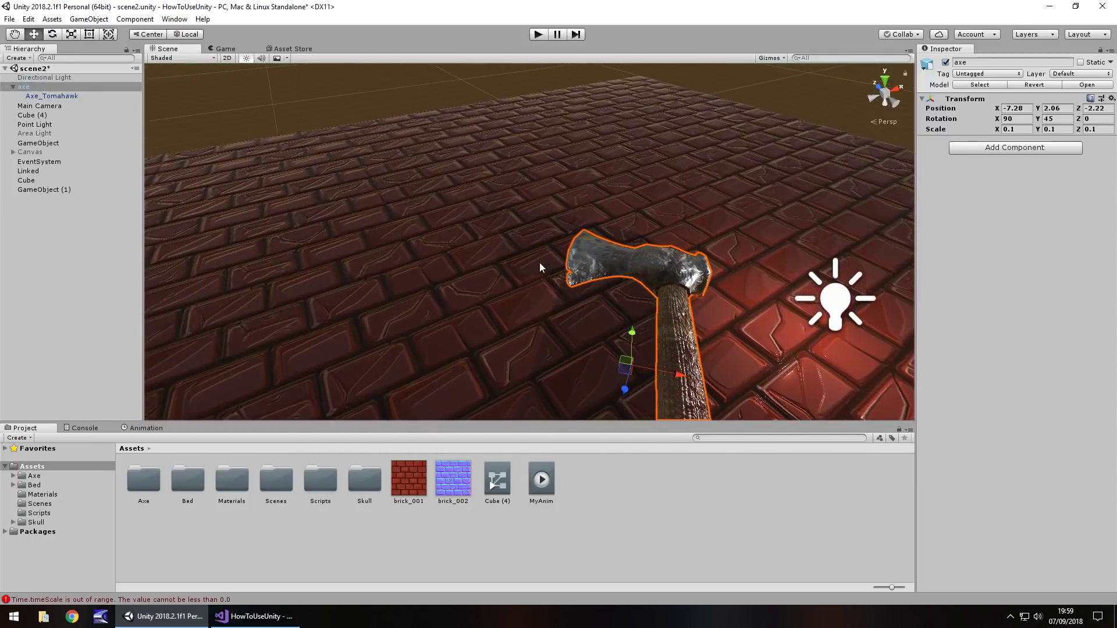
Step: Add a Mesh Collider to Axe_Tomahawk, make it Convex, and inspect the collider outline around the axe
click(45, 97)
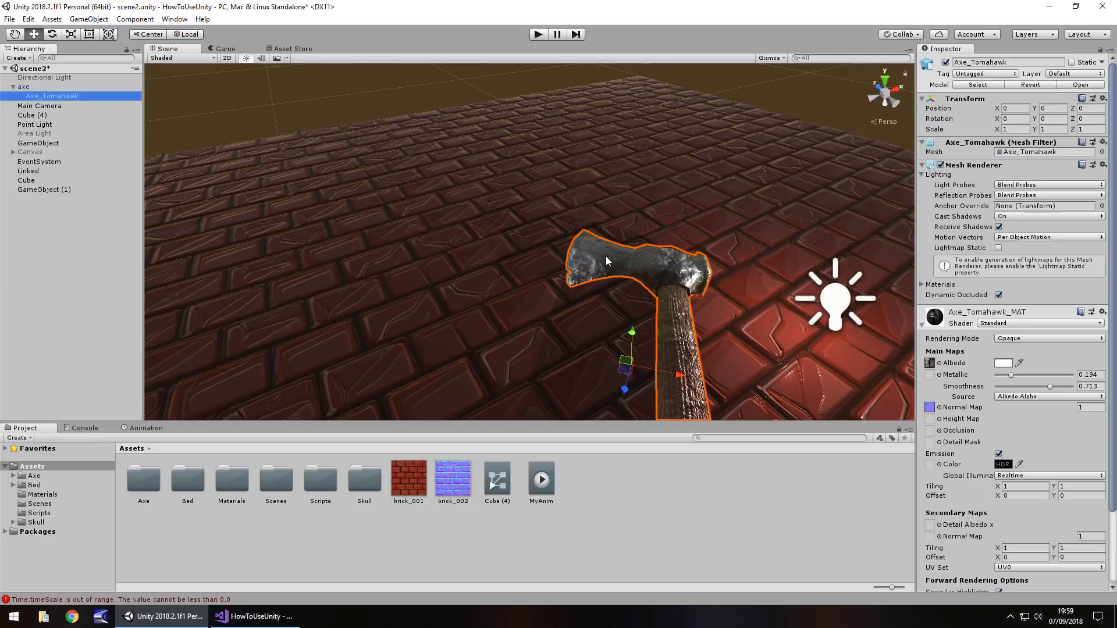
click(922, 325)
click(1008, 352)
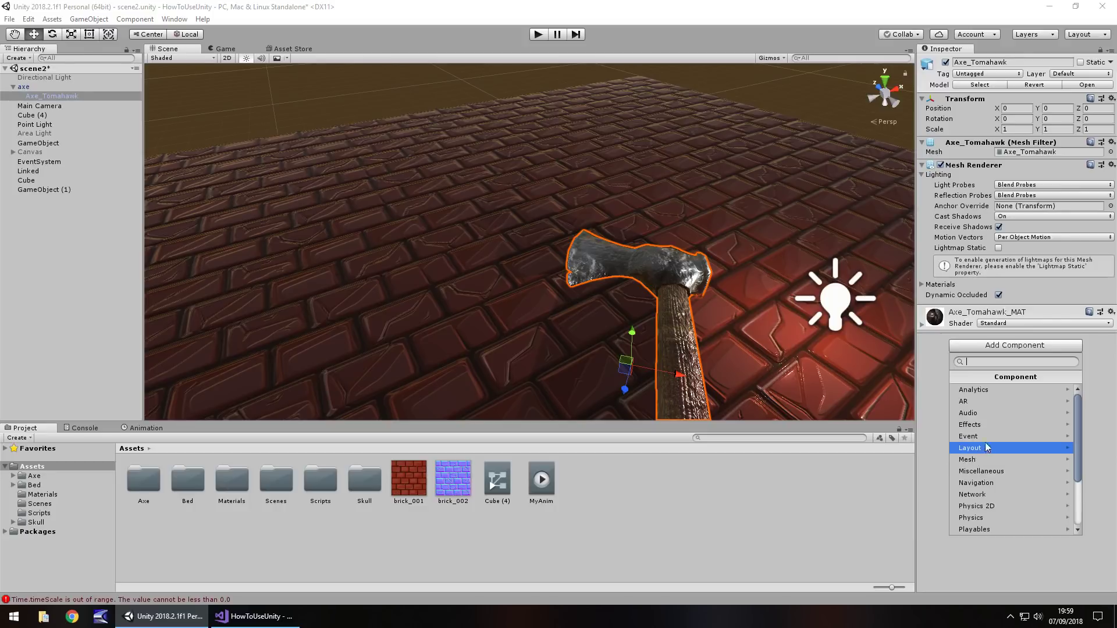
click(982, 518)
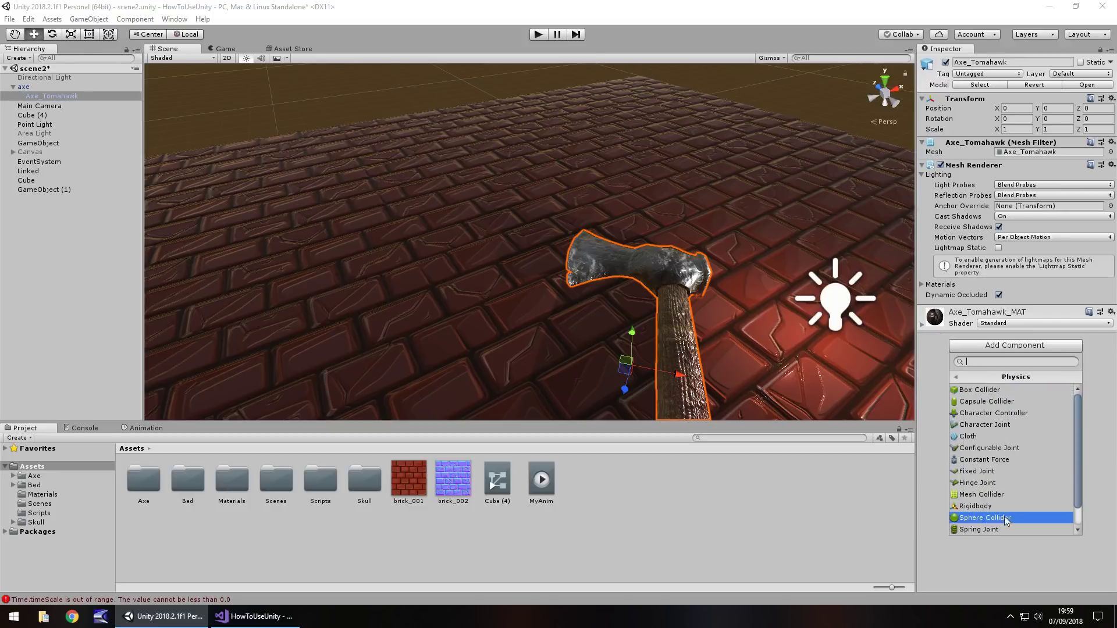
click(989, 494)
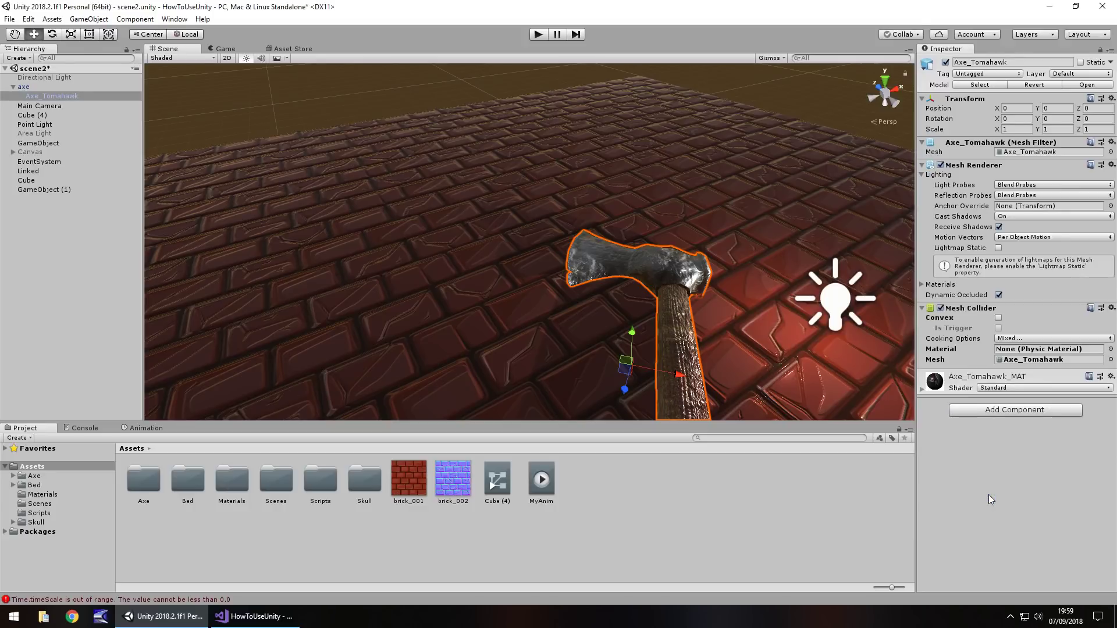
click(998, 317)
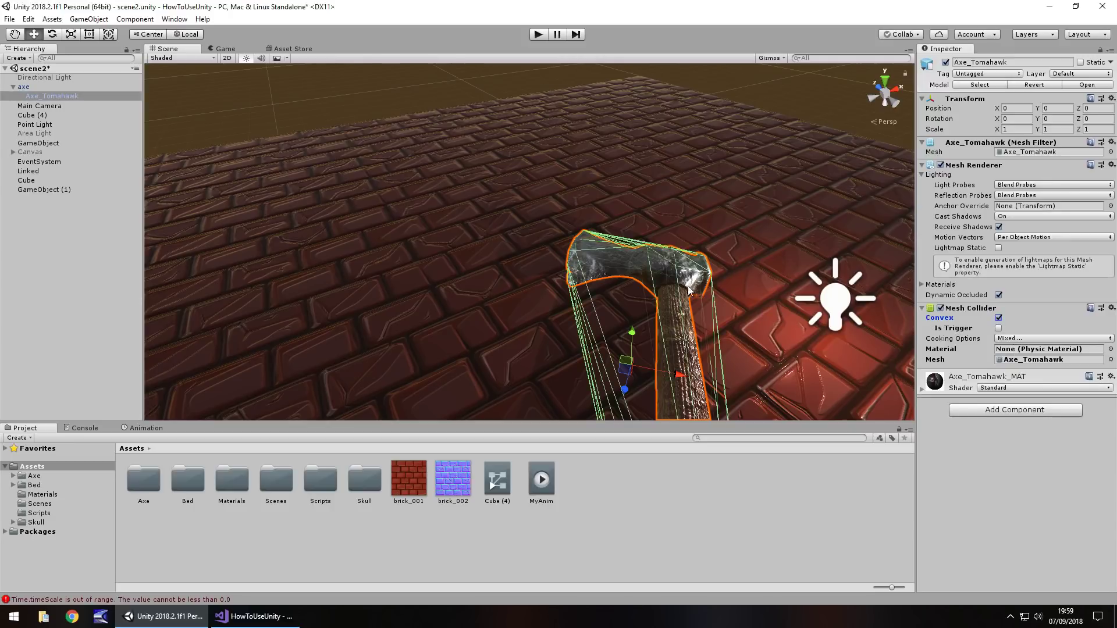
alt+drag(480, 346, 654, 254)
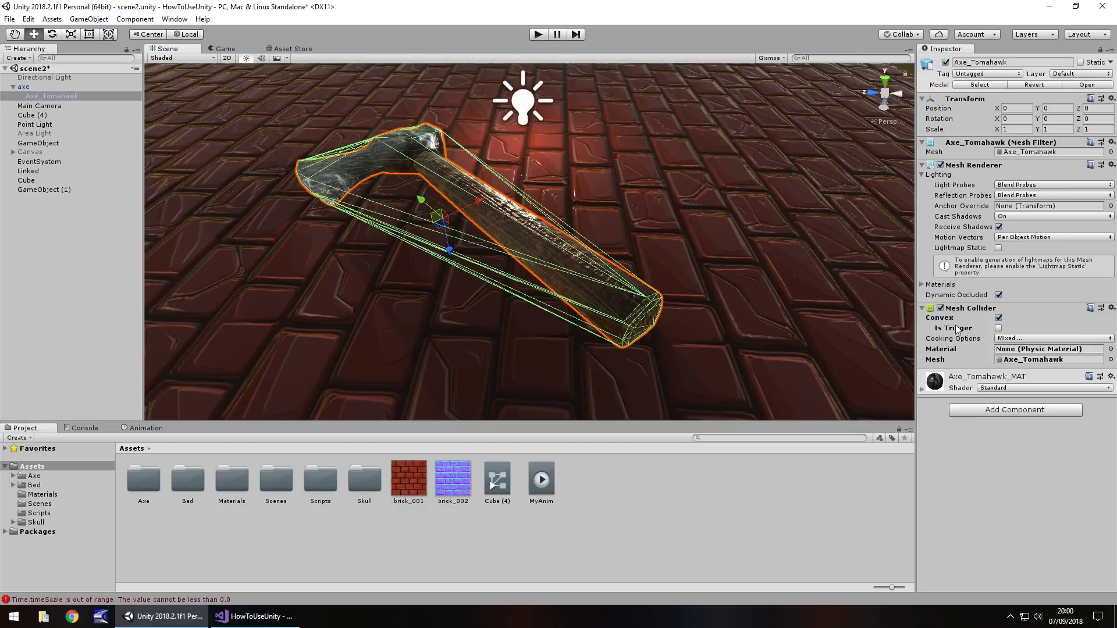
Step: Replace the Mesh Collider on Axe_Tomahawk with a Box Collider
right_click(972, 312)
click(1022, 334)
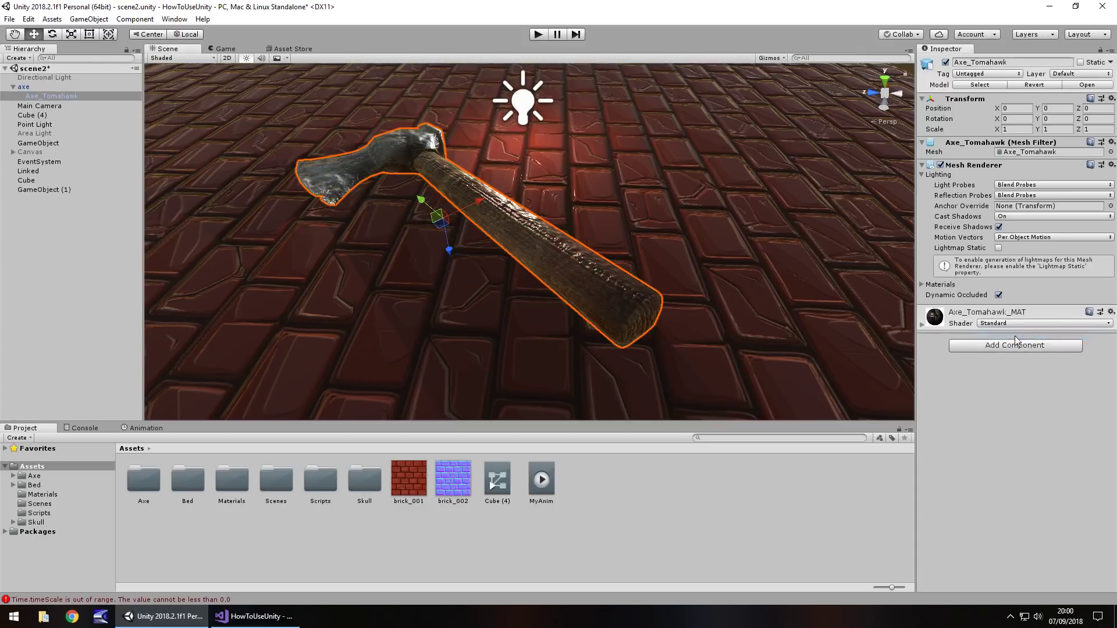
click(1001, 347)
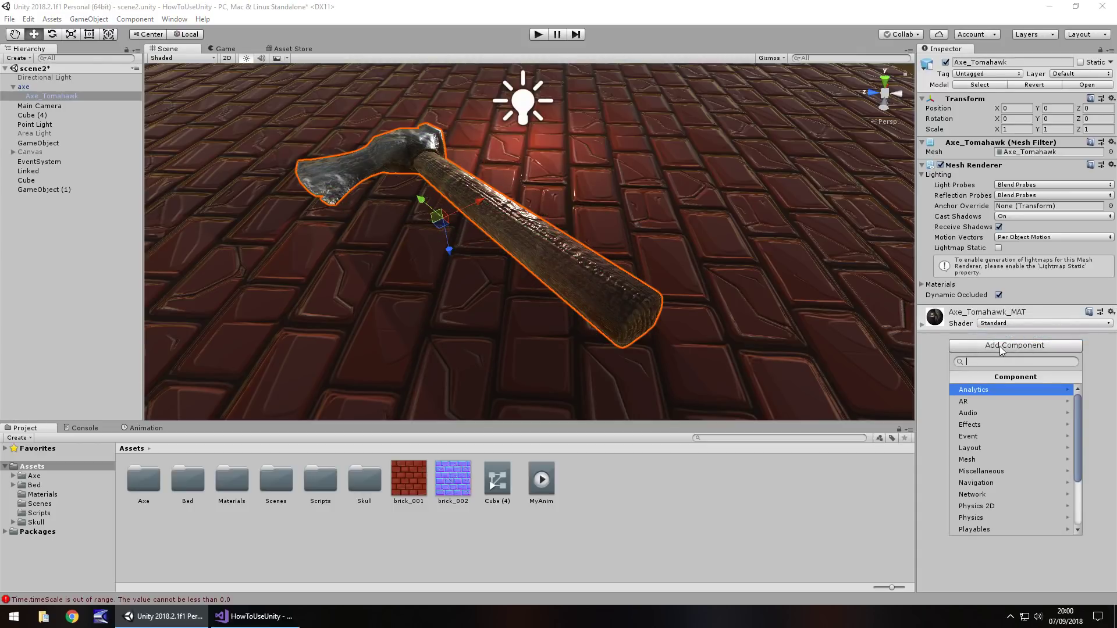
click(986, 516)
click(996, 391)
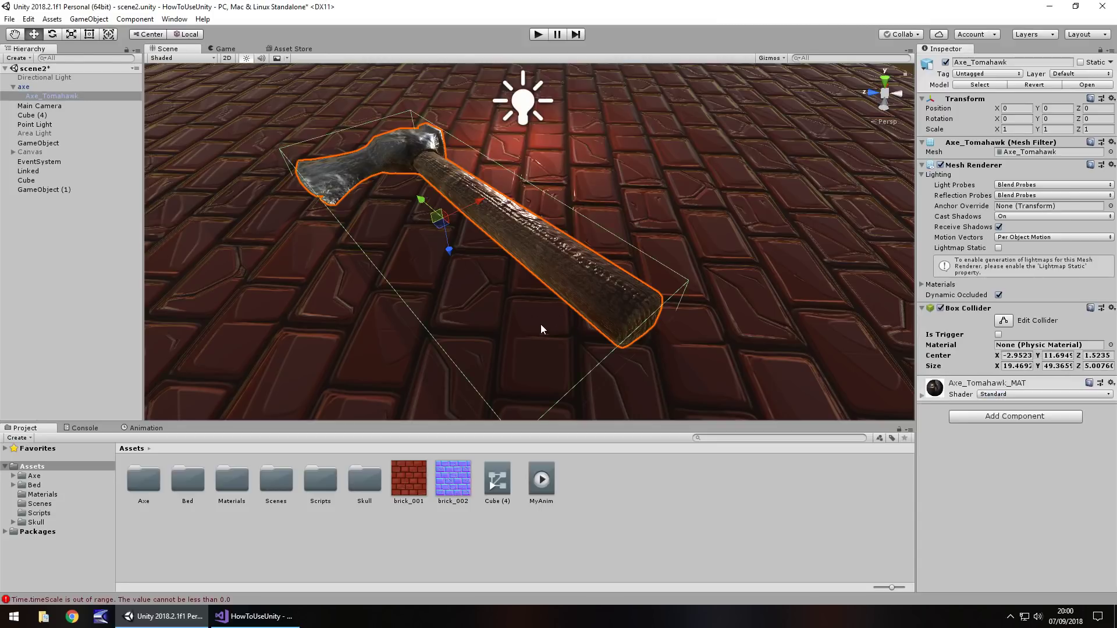
Step: Add a Sphere Collider to Axe_Tomahawk alongside the Box Collider and inspect its outline from several angles
click(1007, 417)
click(996, 392)
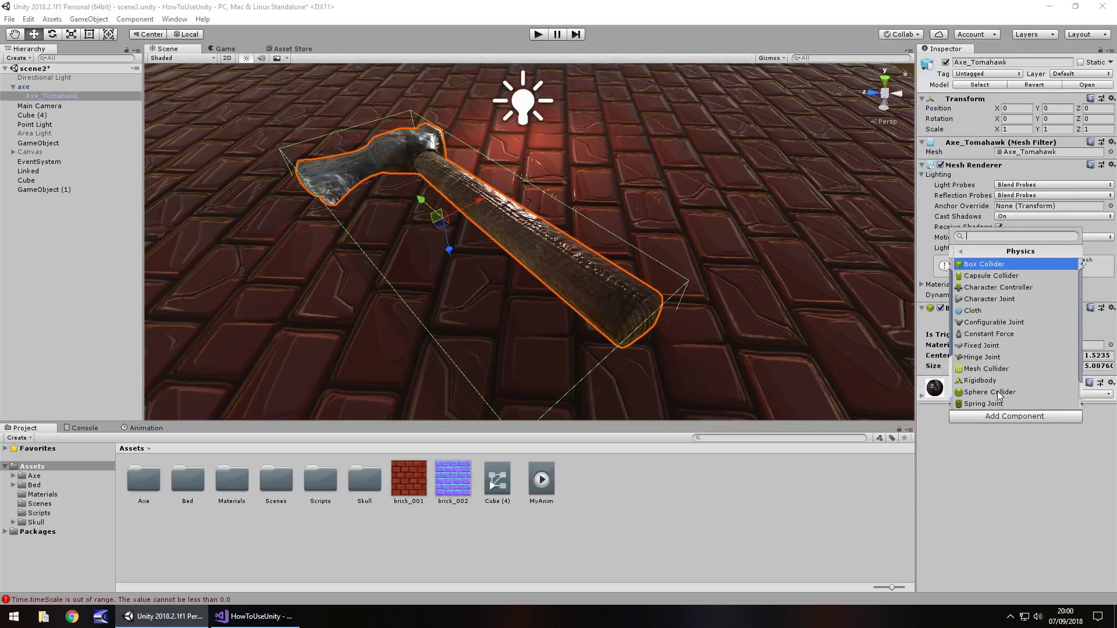
click(988, 393)
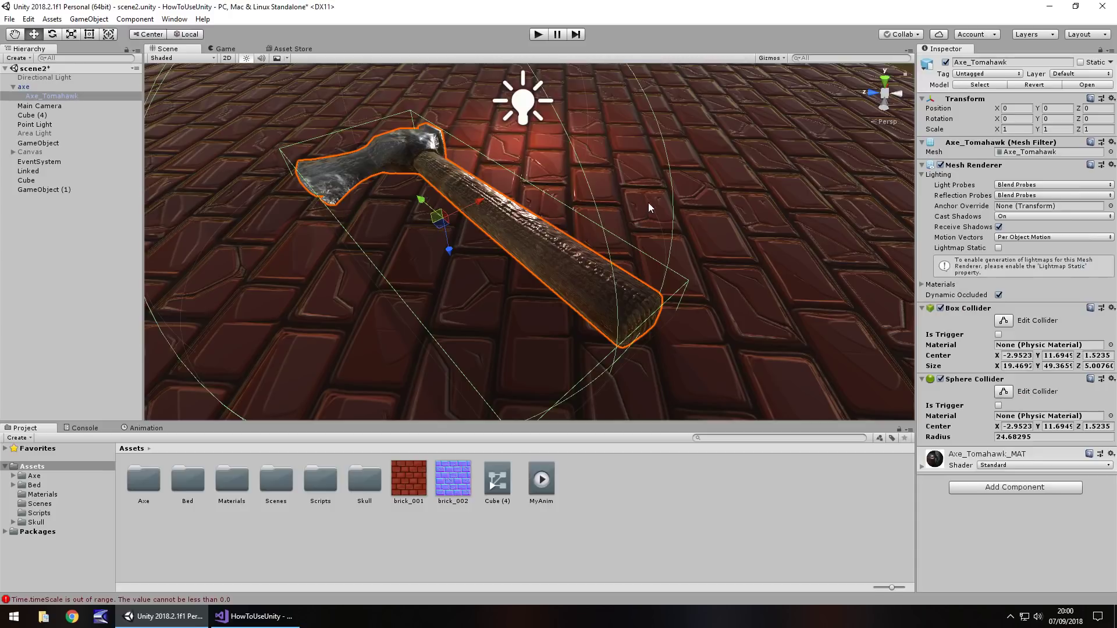
alt+drag(650, 202, 535, 192)
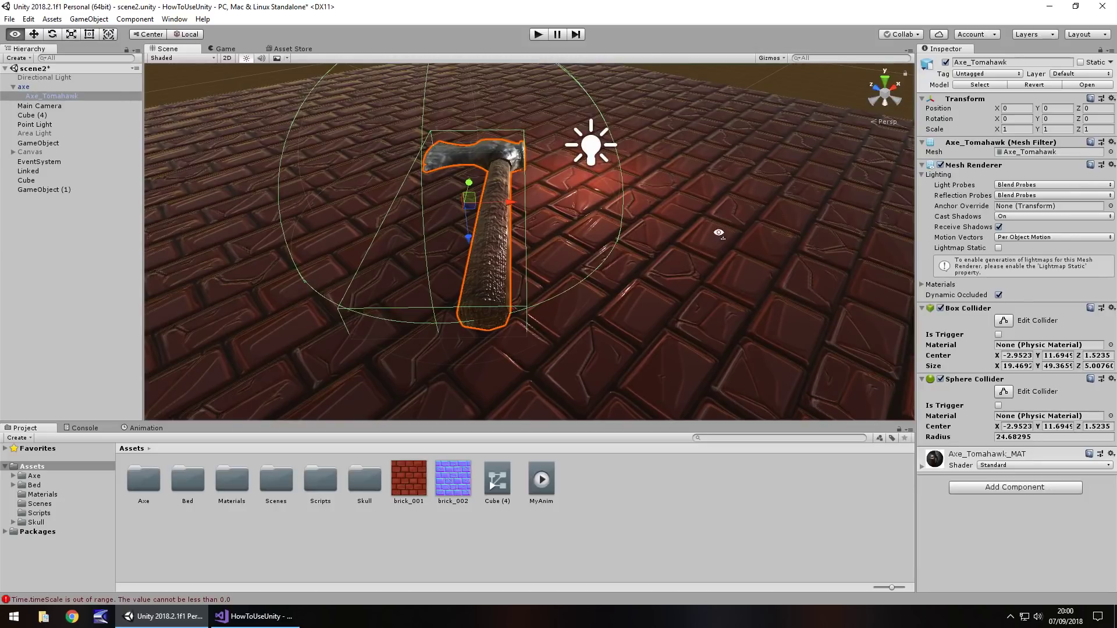
alt+drag(529, 136, 670, 226)
middle_drag(670, 225, 526, 199)
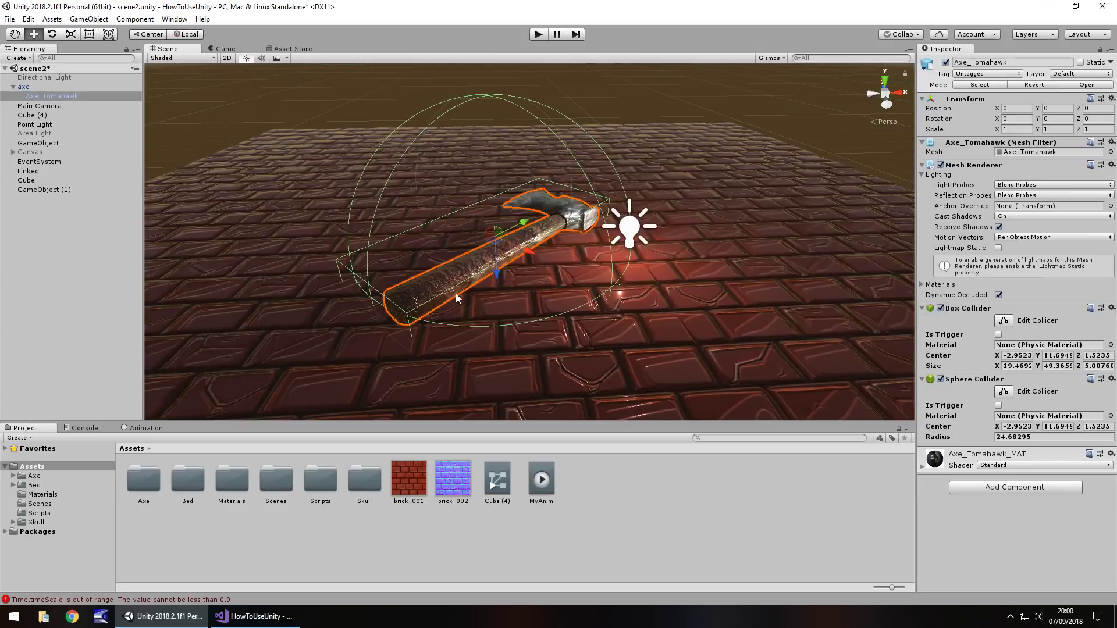
Step: Undo all the collider changes on Axe_Tomahawk, back to before its first Mesh Collider was added
key(ctrl+z)
key(ctrl+z)
key(ctrl+z)
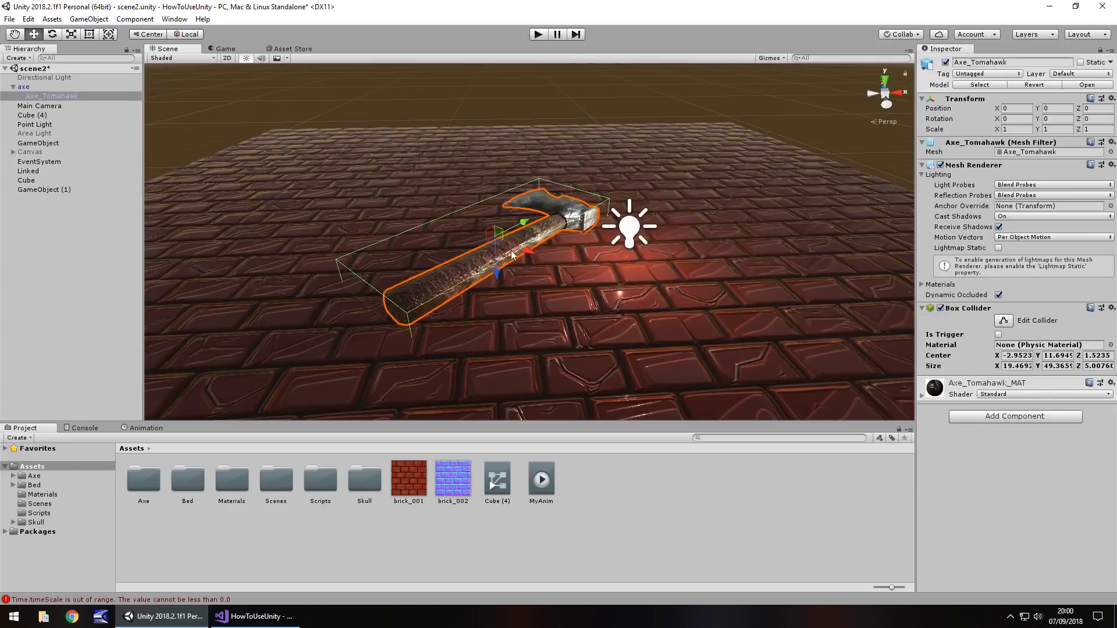
key(ctrl+z)
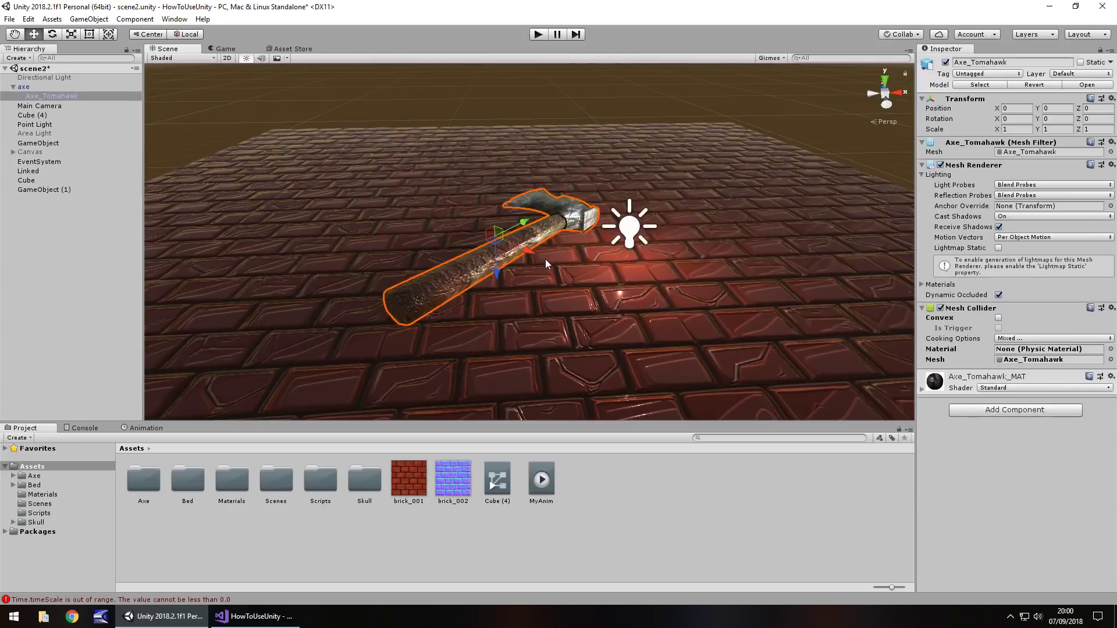
key(ctrl+z)
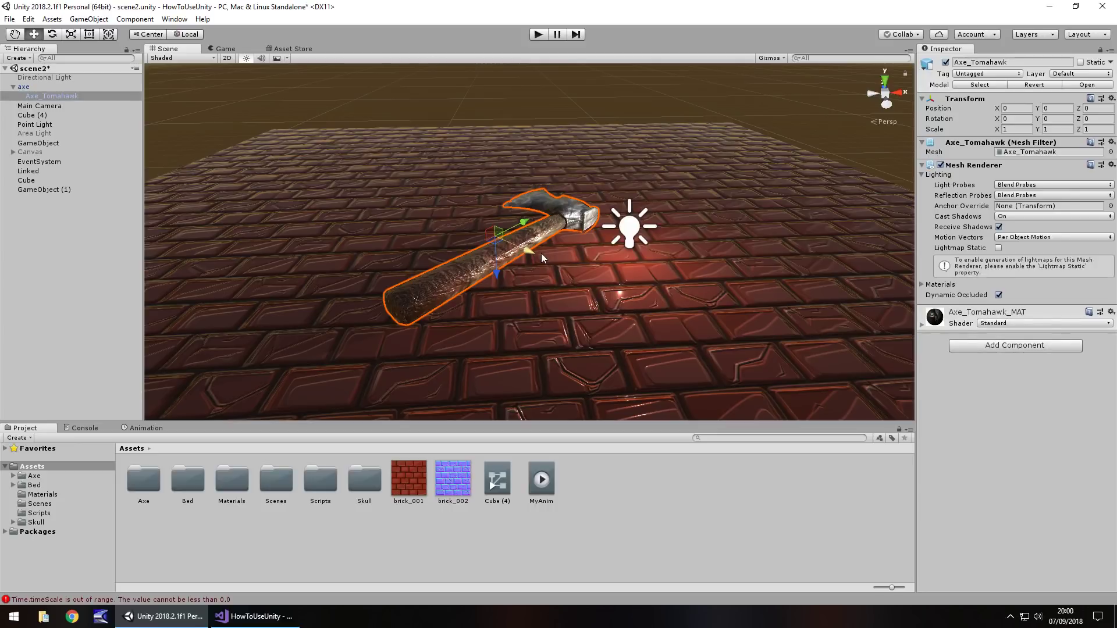
Step: Focus on the Cube again and remove its Mesh Collider component
double_click(28, 181)
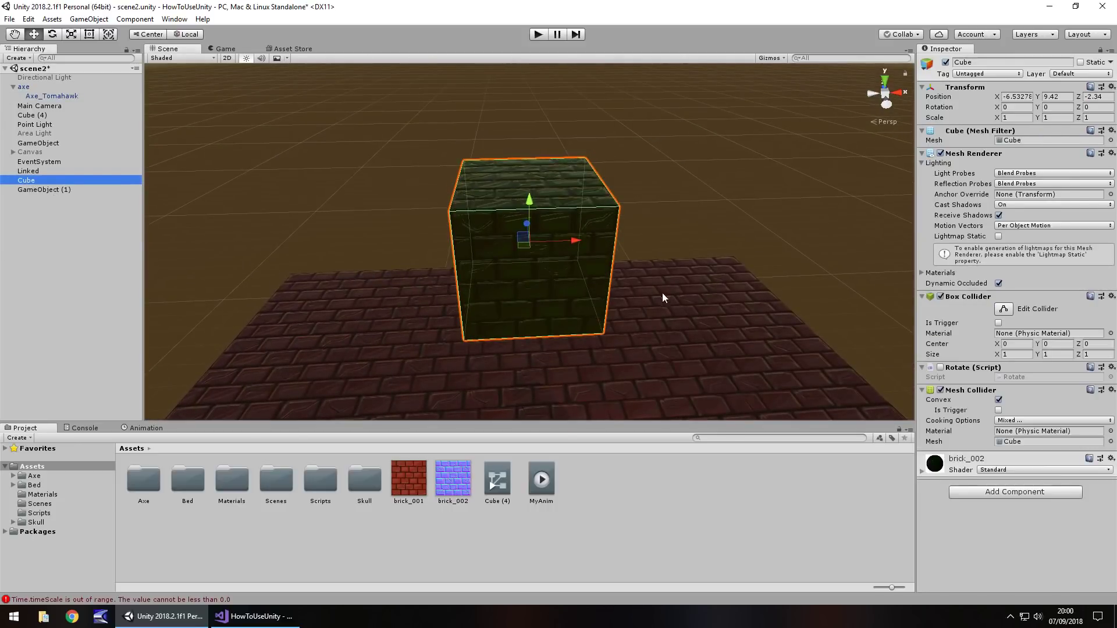
right_click(972, 392)
click(1019, 412)
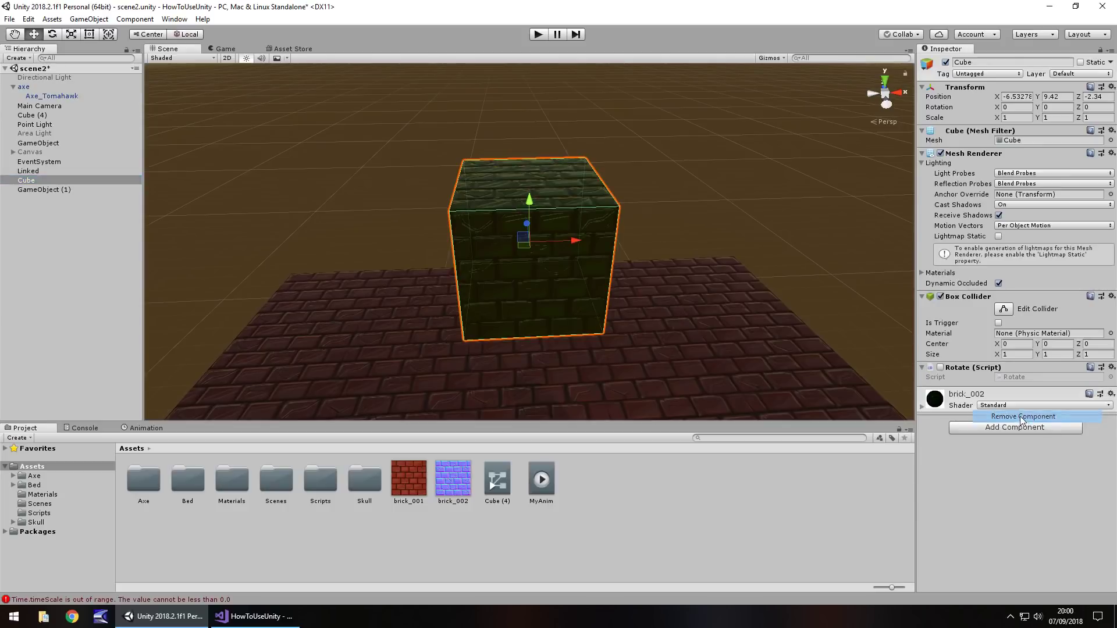
middle_drag(672, 289, 558, 242)
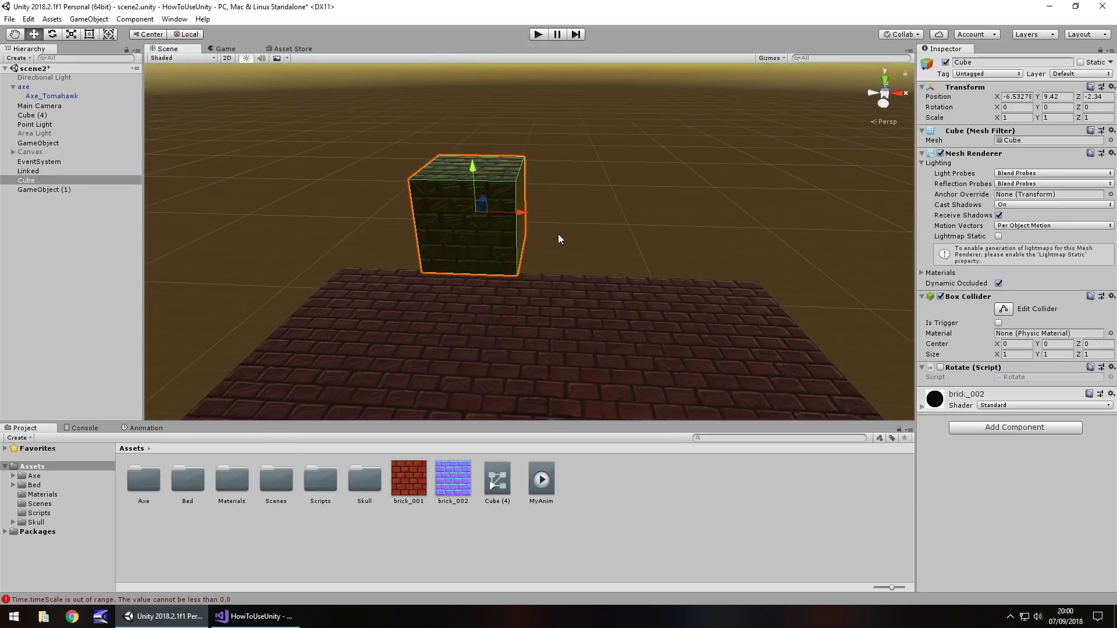